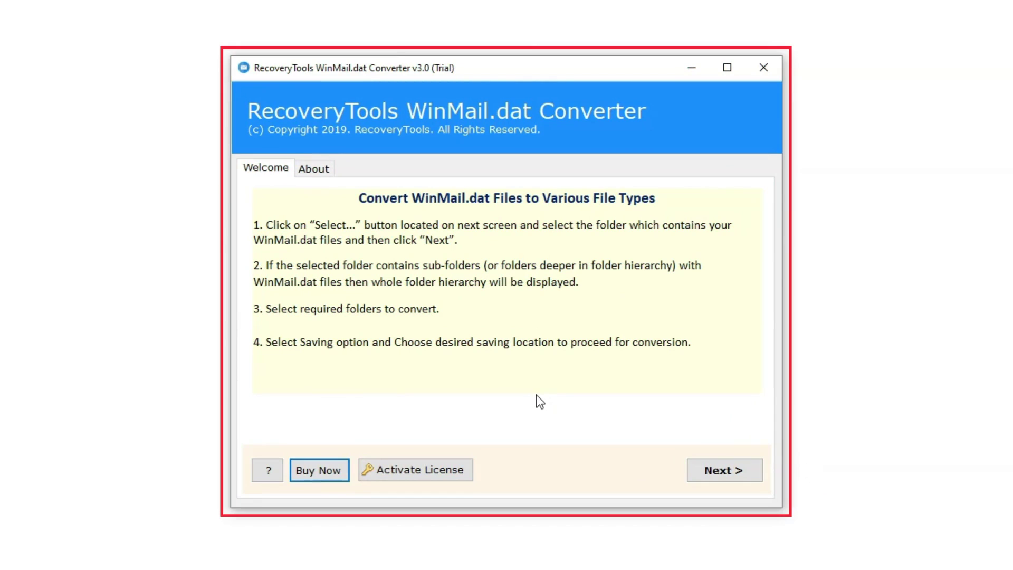
Go past the Welcome page to the WinMail.dat source selection step
click(716, 473)
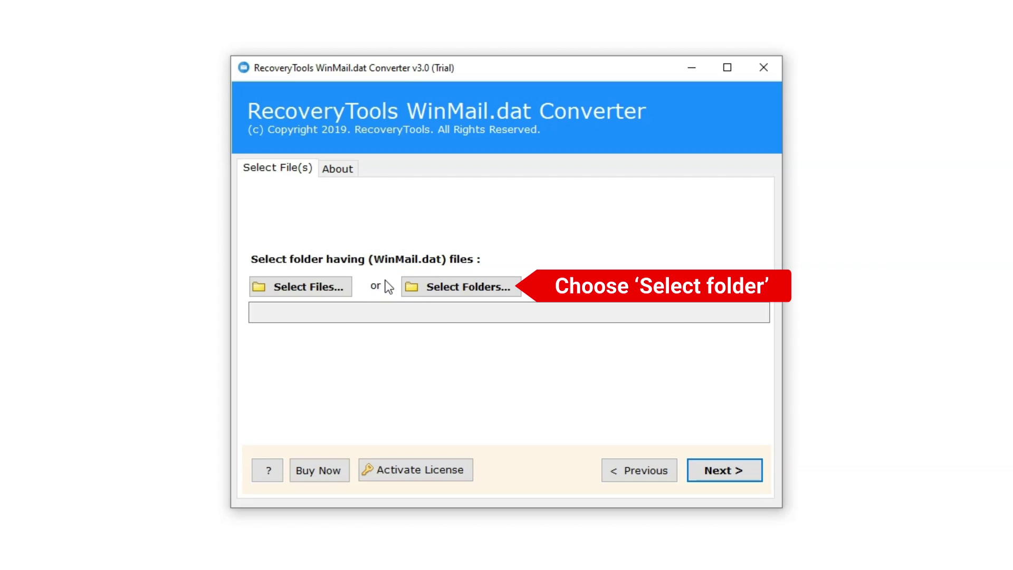
Load the E:\File\Files folder as the WinMail.dat source
click(453, 285)
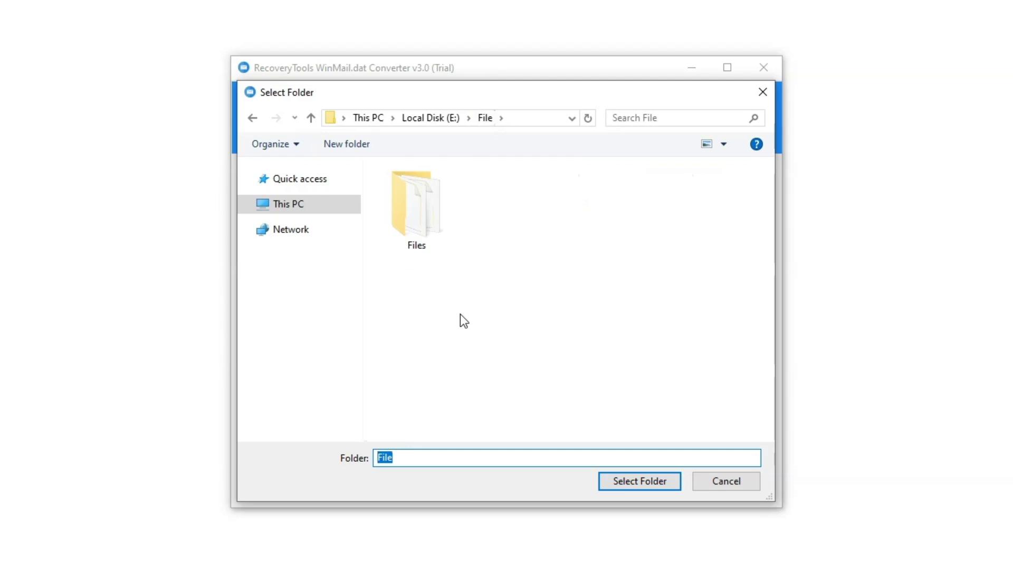
click(425, 220)
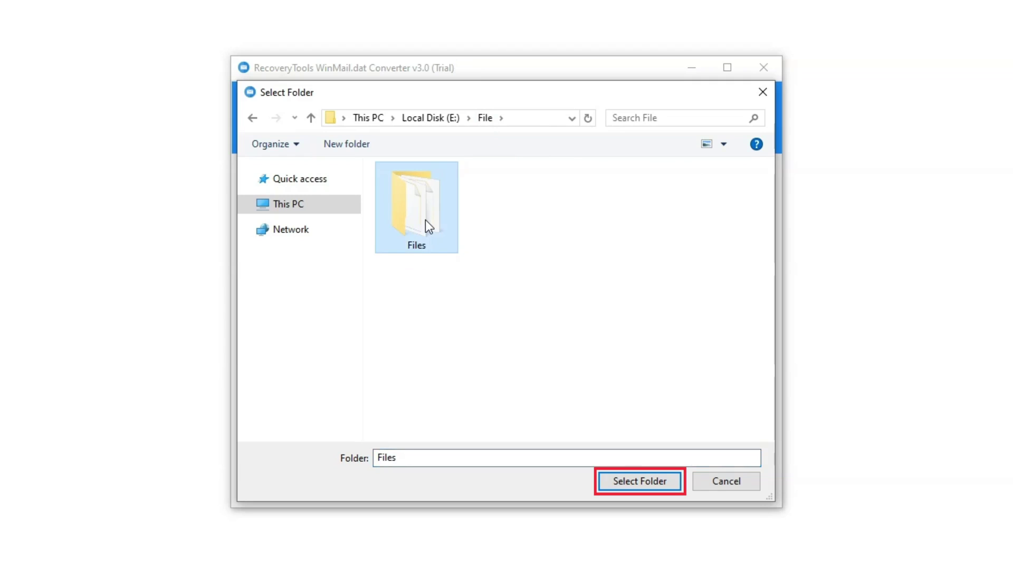
click(640, 481)
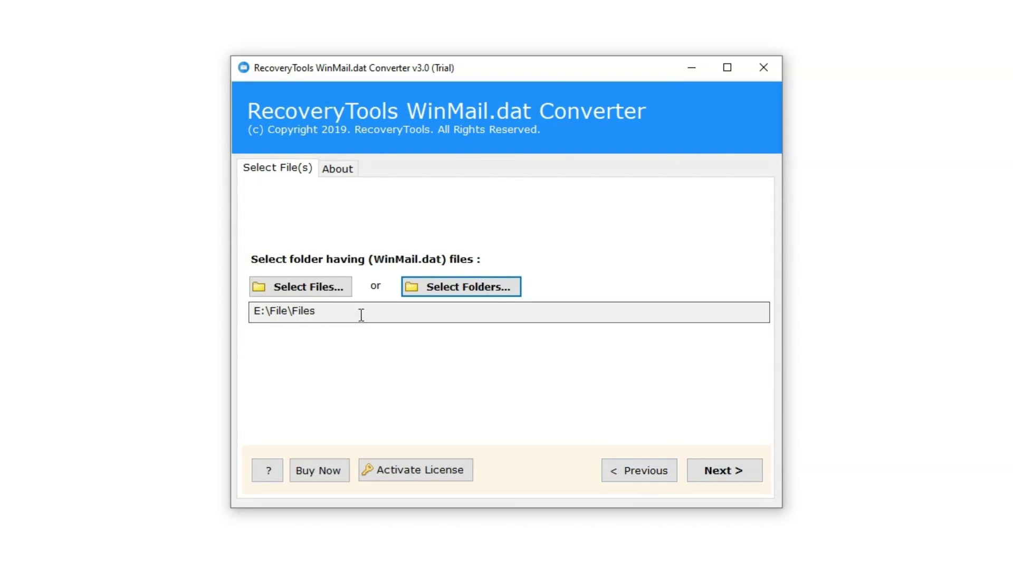
Select winmail-1.dat through winmail-5.dat individually from the Files folder
click(300, 288)
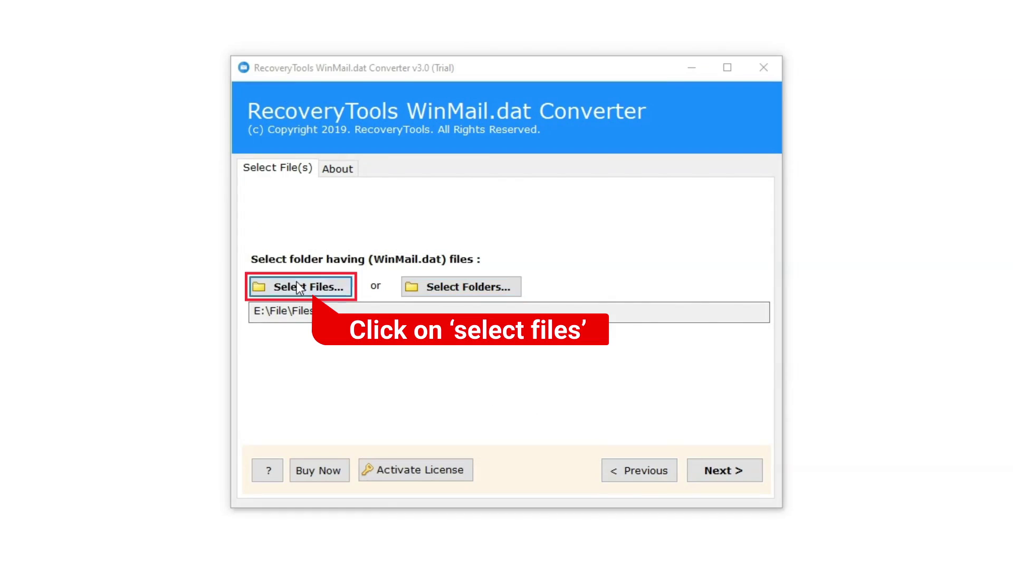
click(447, 193)
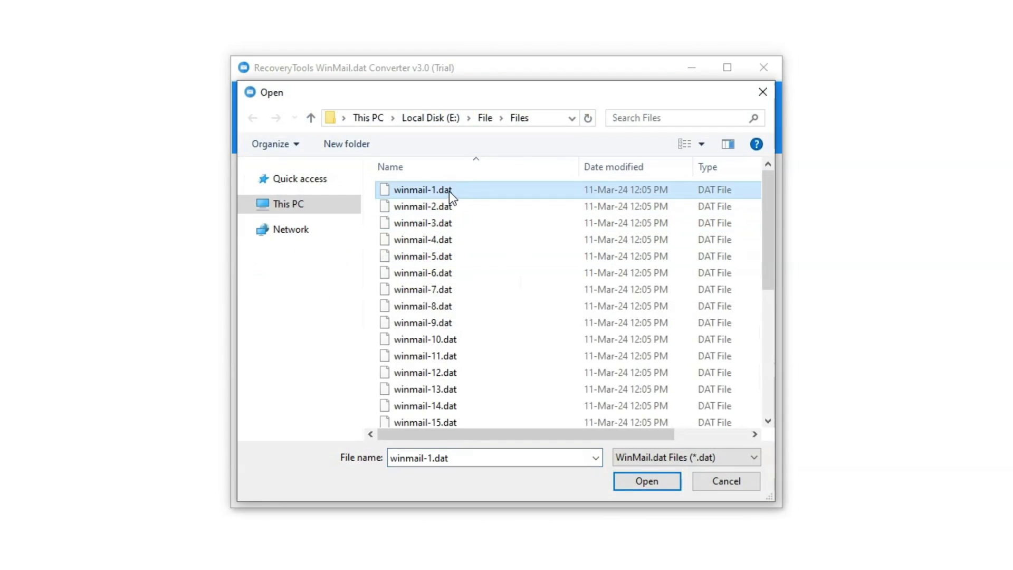
drag(477, 178, 426, 462)
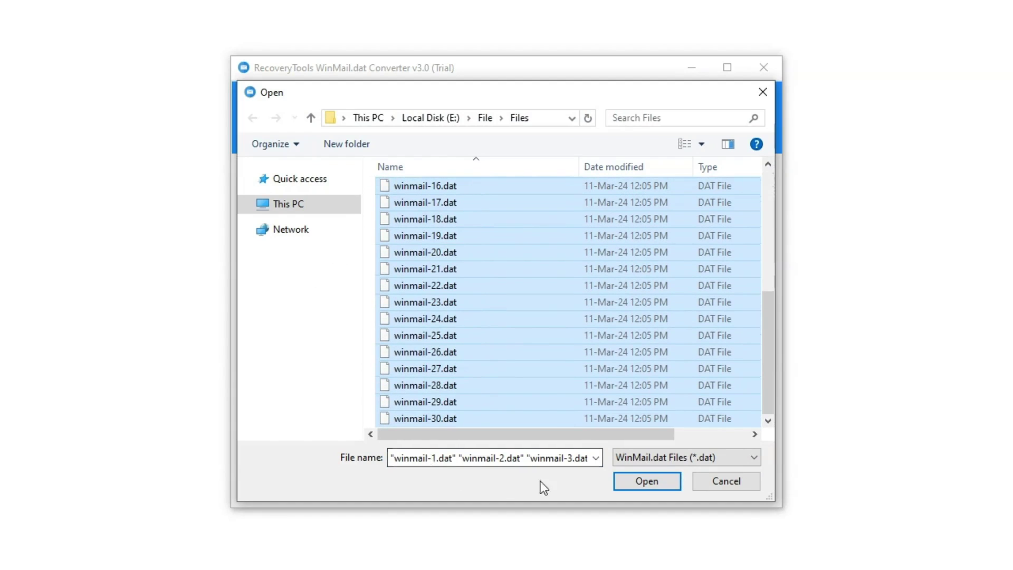
click(646, 482)
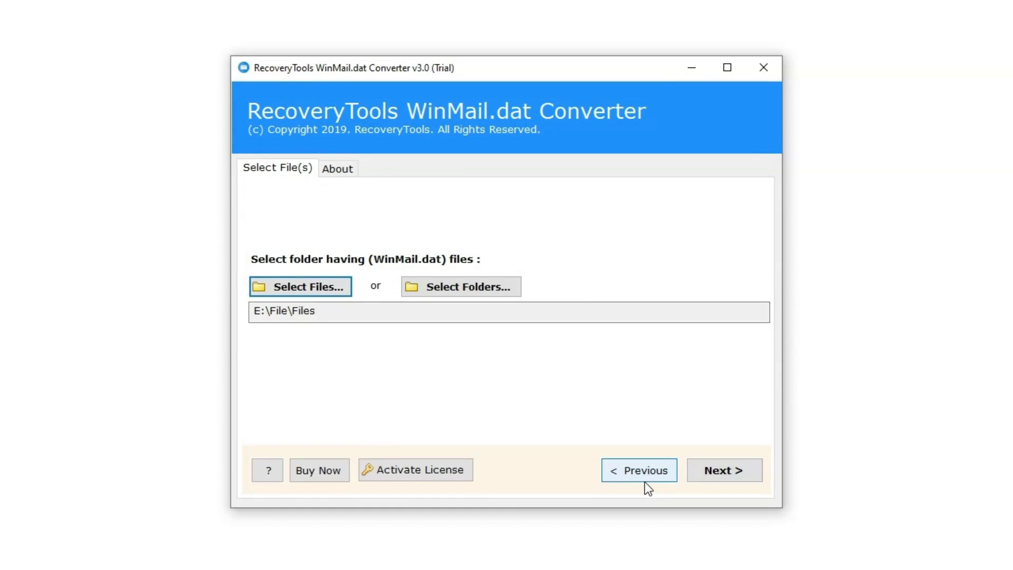
Check the E:\File\Files folder so all five winmail files are included, then continue to saving options
click(715, 468)
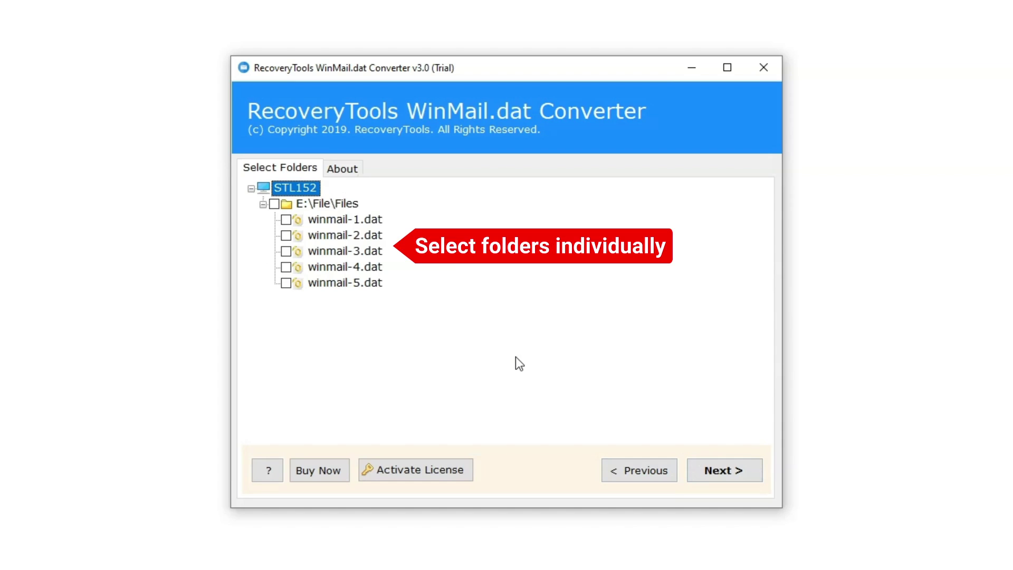
click(275, 204)
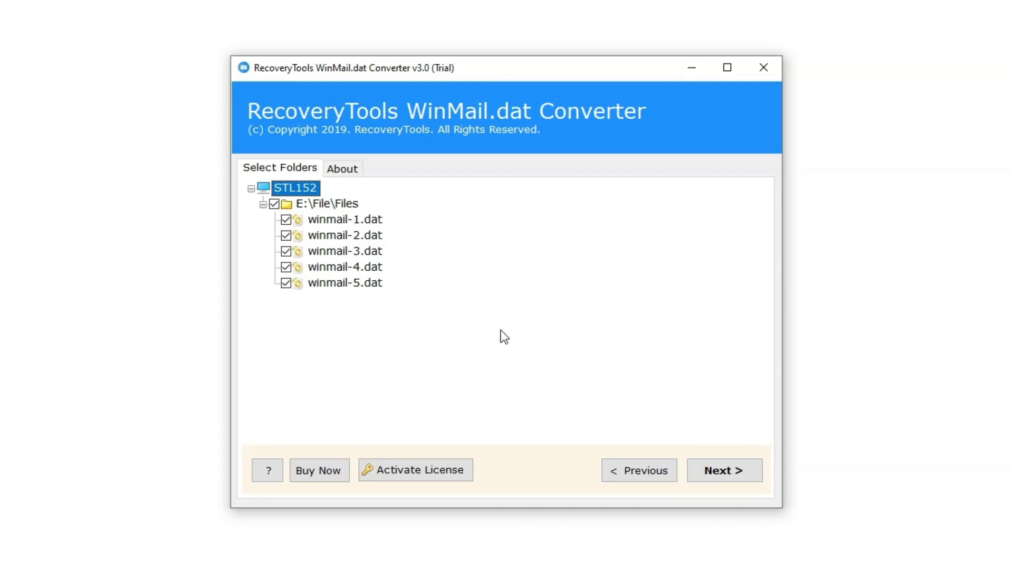
click(740, 471)
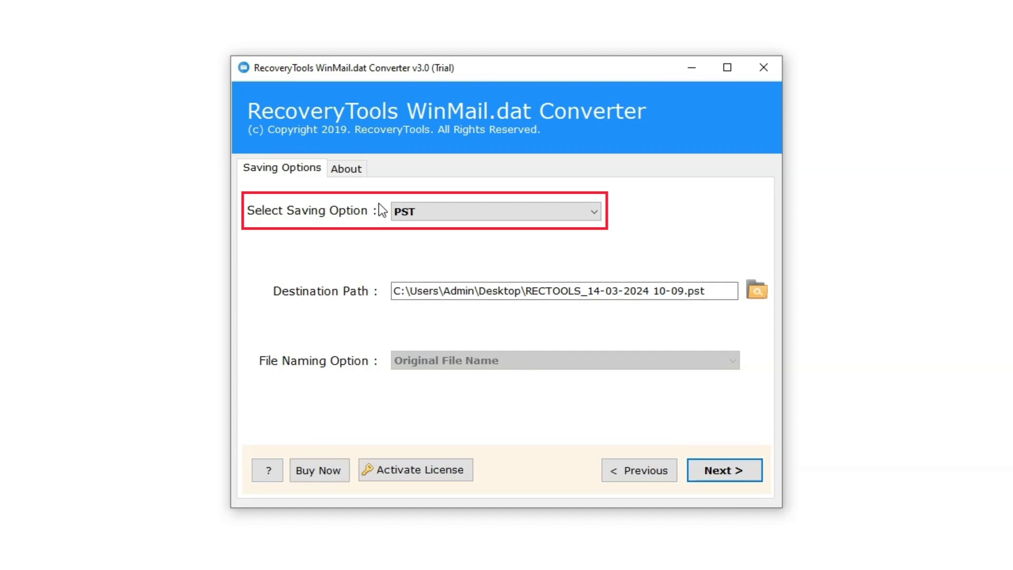
Choose DOC in the Select Saving Option list
click(466, 207)
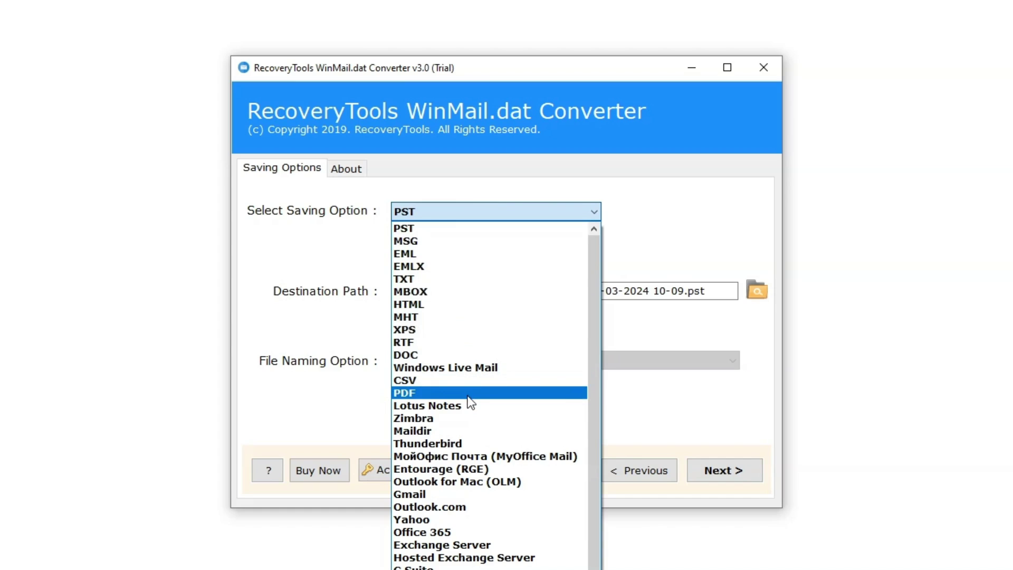
click(457, 355)
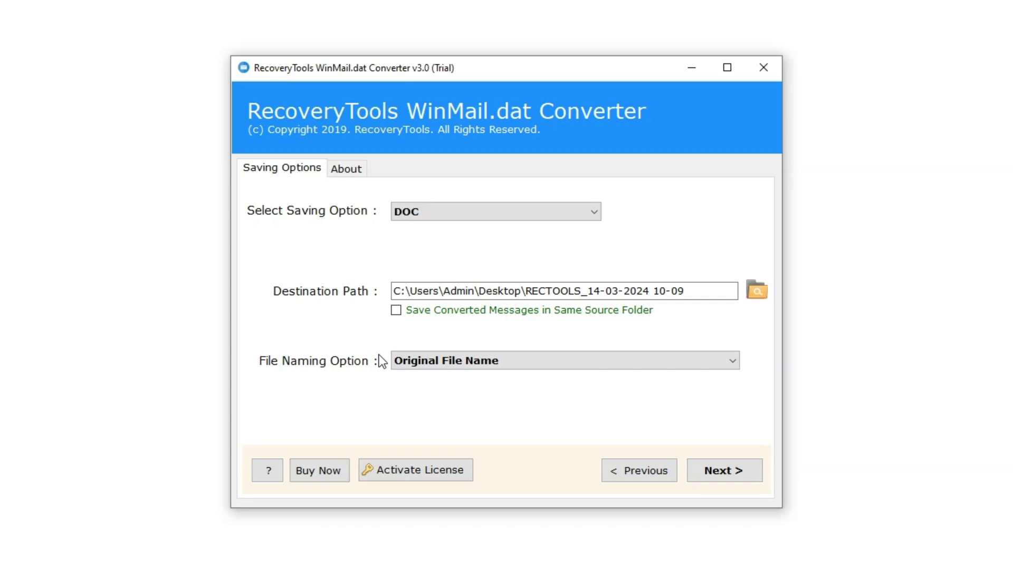
click(439, 360)
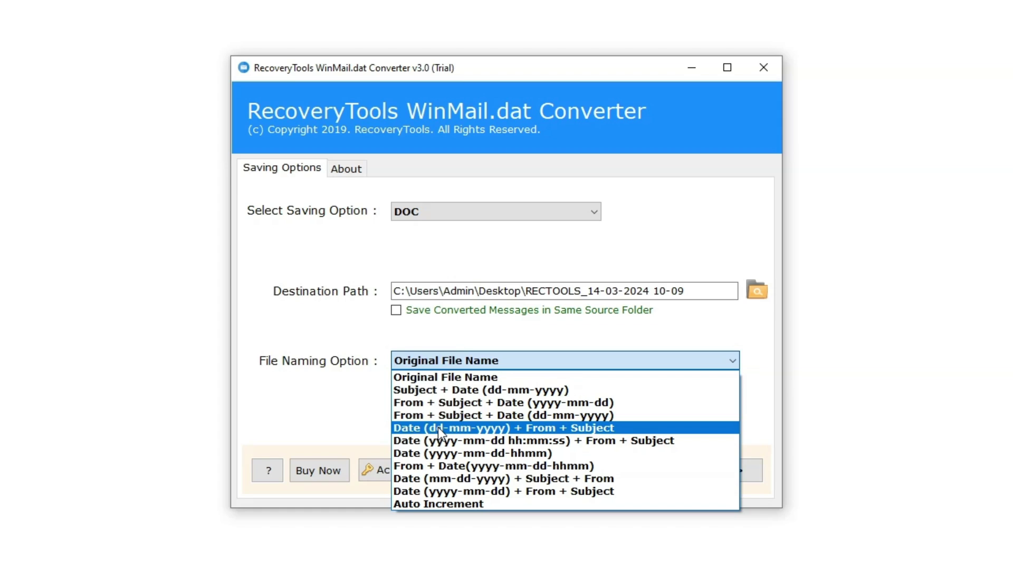
Pick Original File Name as the file naming option
click(435, 380)
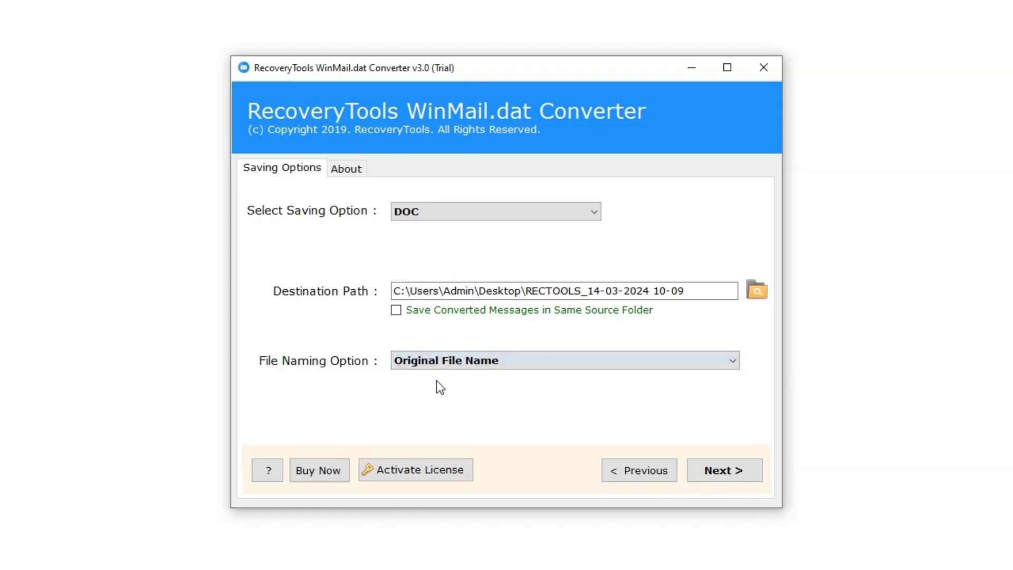
Run the DOC conversion and dismiss the completion and trial notices
click(716, 469)
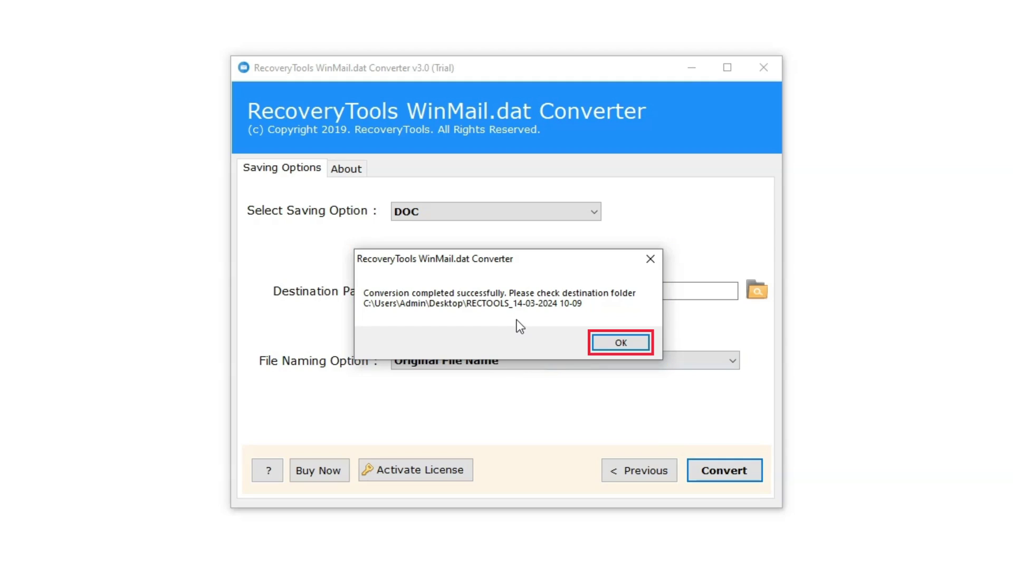
click(615, 344)
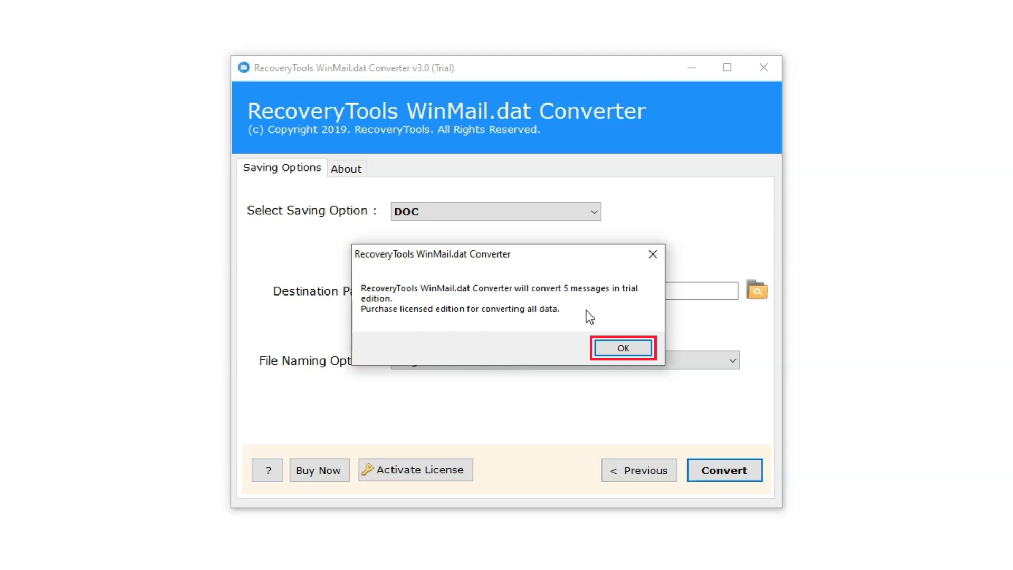
click(623, 348)
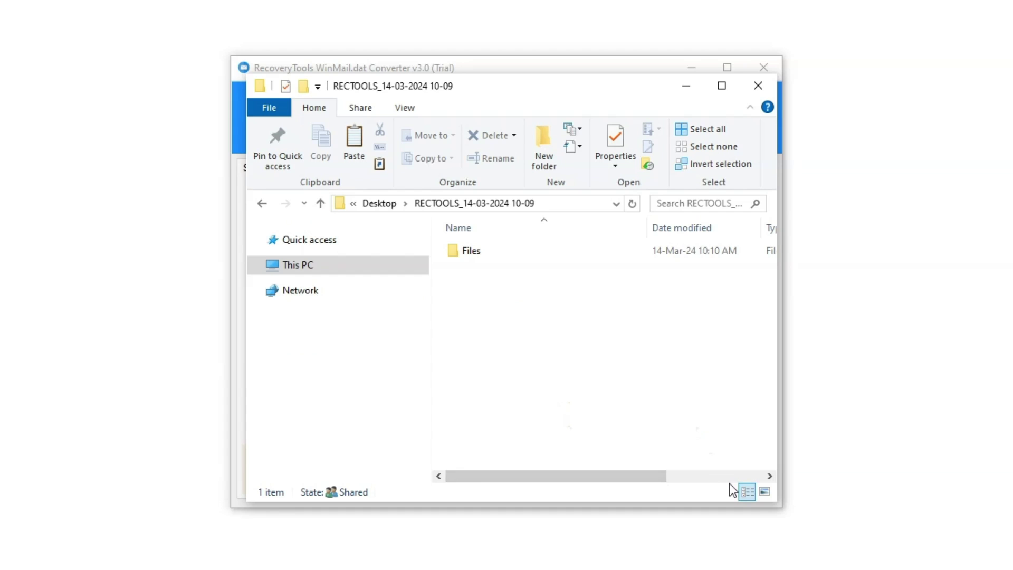
Open the output's Files folder and review winmail-1.doc through winmail-5.doc
click(485, 248)
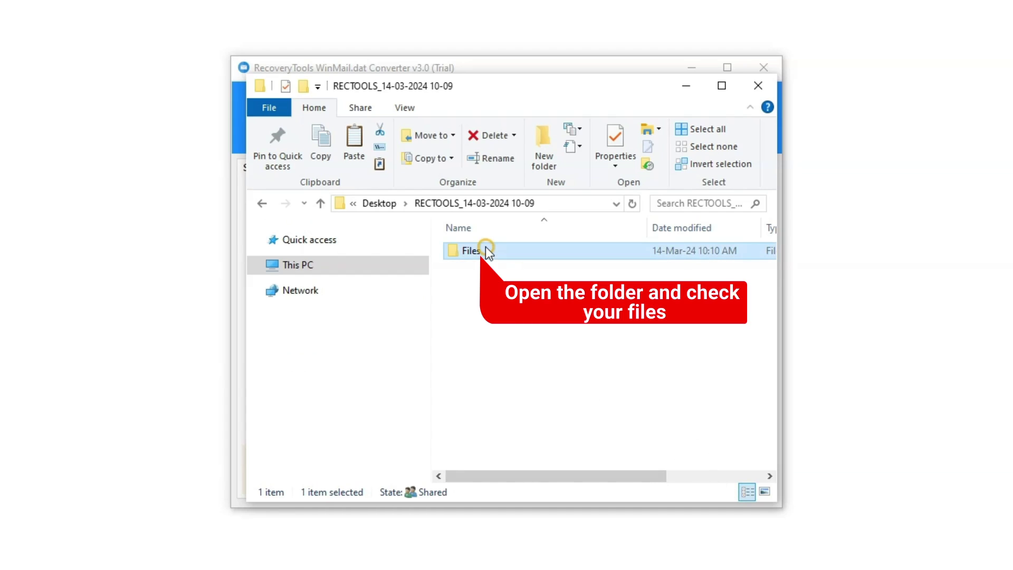
double_click(485, 247)
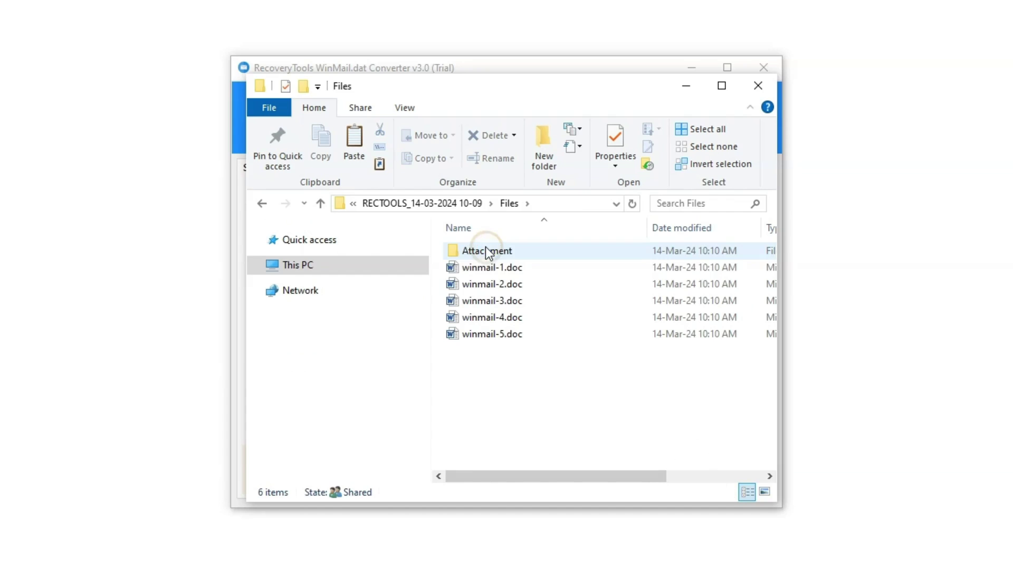
click(485, 268)
click(485, 300)
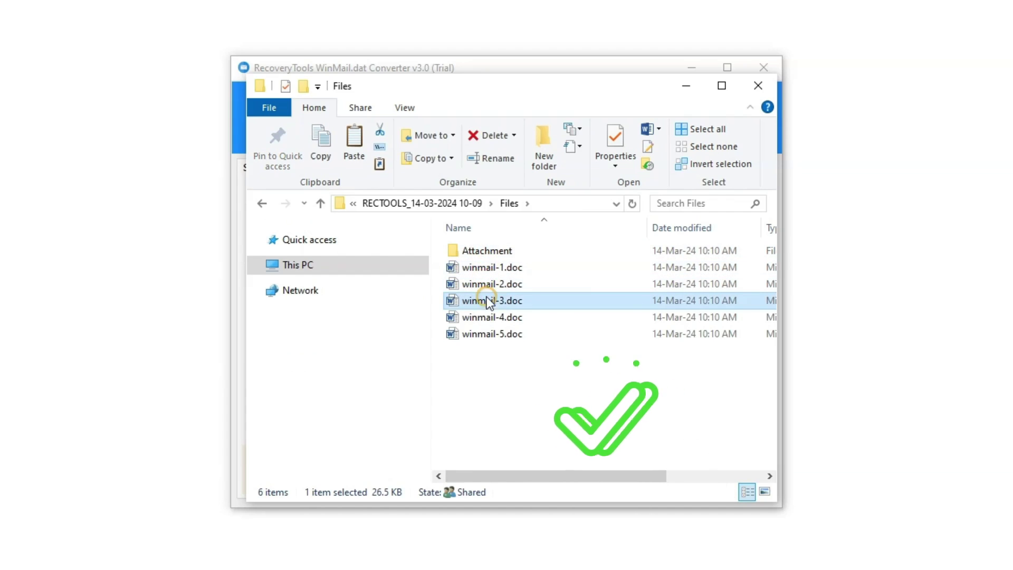
click(489, 323)
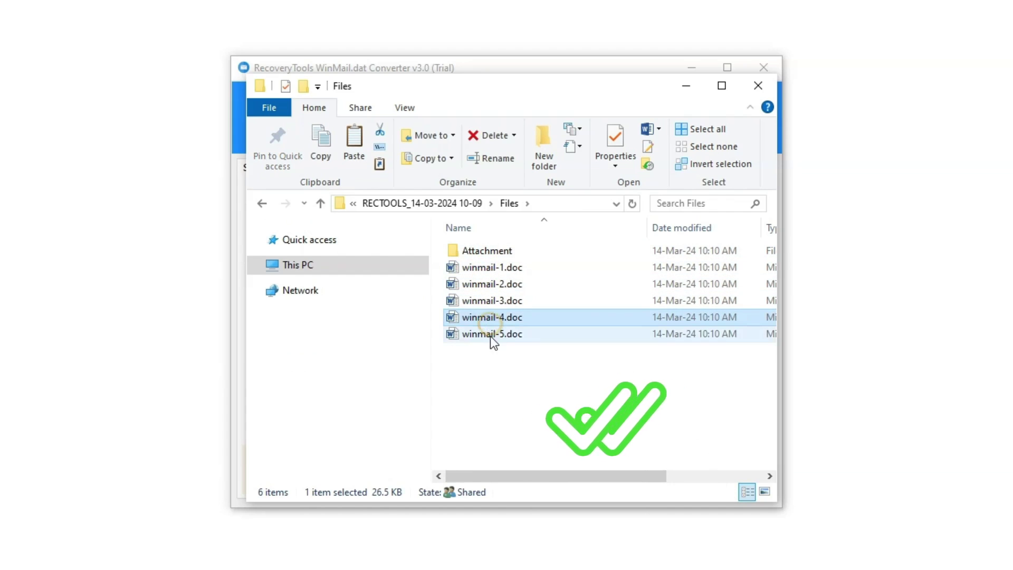
click(494, 368)
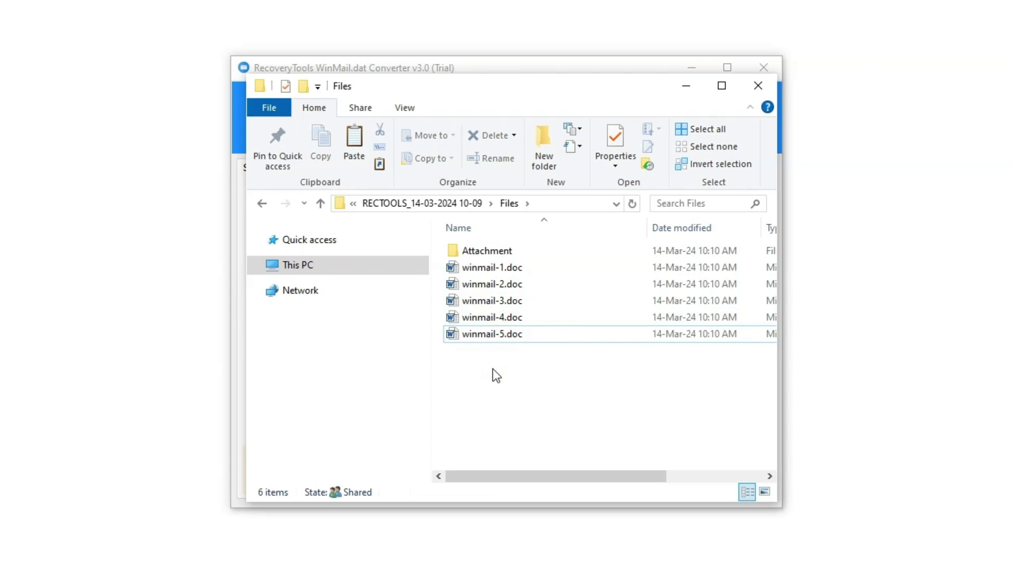